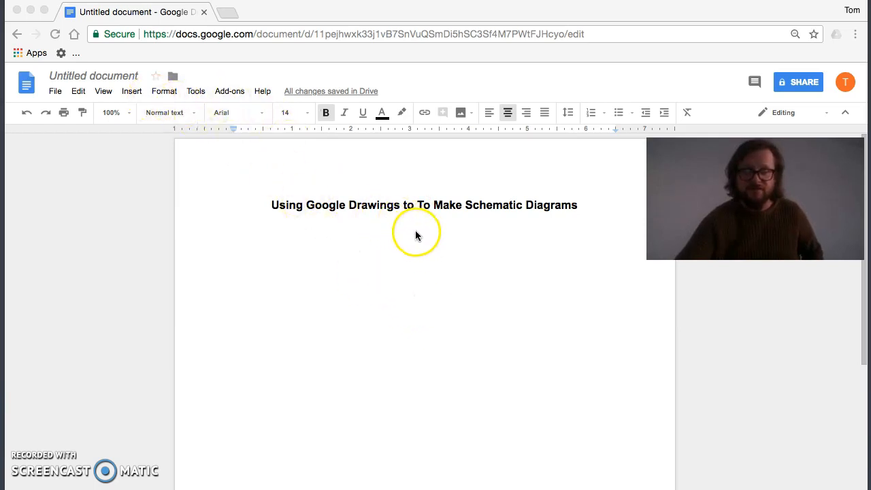
Insert a new blank drawing into the document below the title.
click(133, 94)
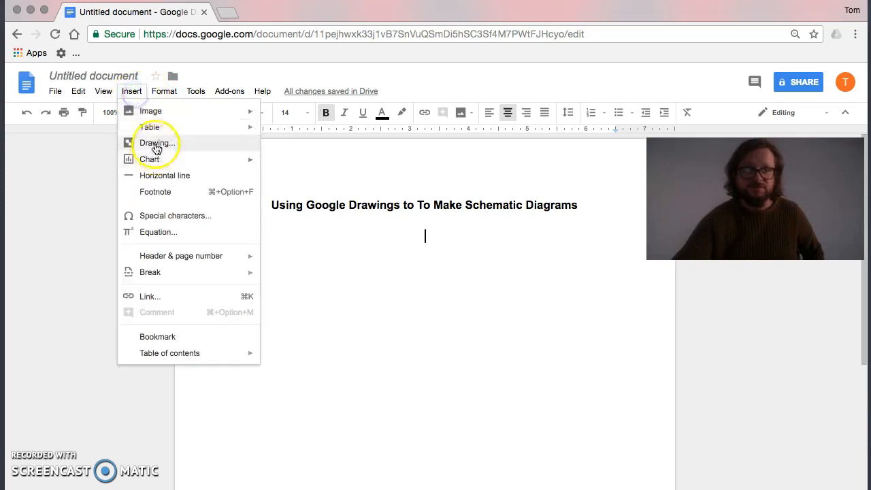
click(156, 145)
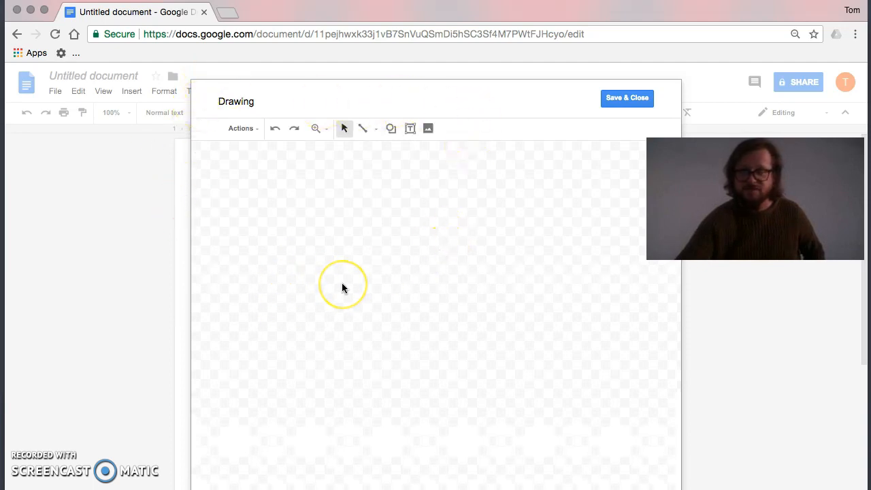
click(330, 323)
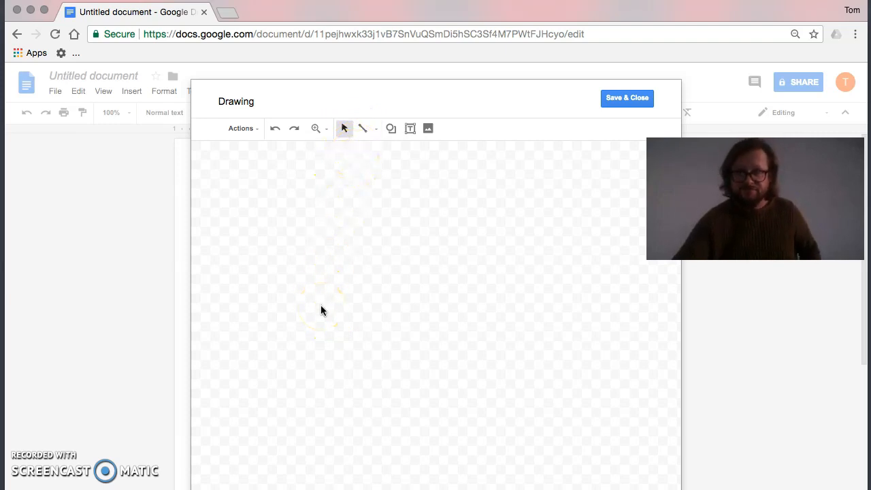
click(327, 333)
click(389, 357)
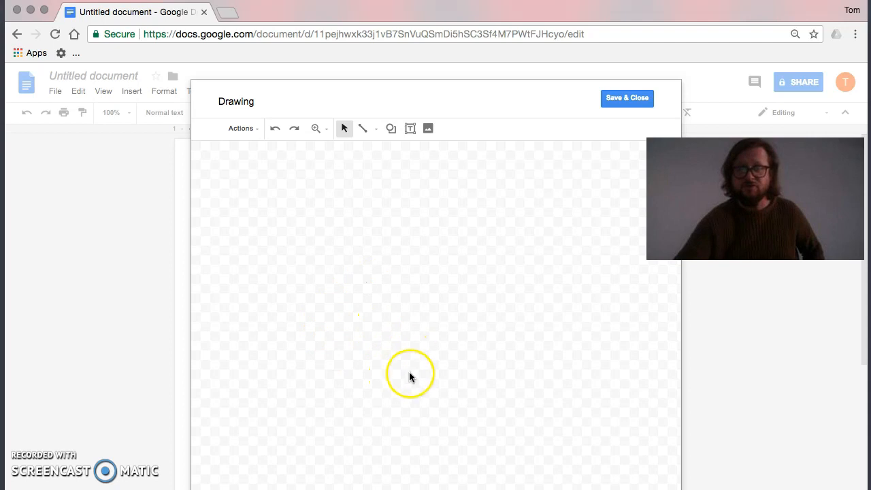
Draw a zigzag resistor symbol with three peaks near the middle of the canvas from connected straight line segments.
click(363, 130)
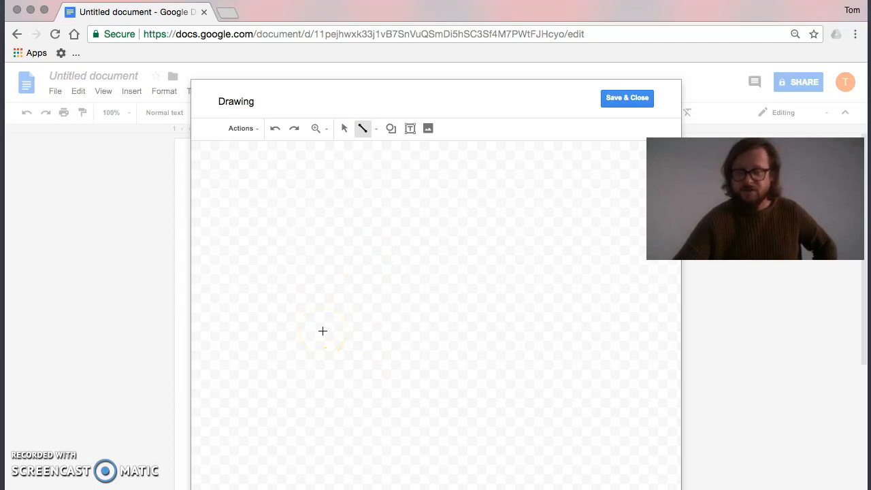
mouse_move(323, 331)
mouse_down()
mouse_move(337, 302)
mouse_move(334, 333)
mouse_move(346, 351)
mouse_up()
drag(346, 351, 378, 323)
click(382, 304)
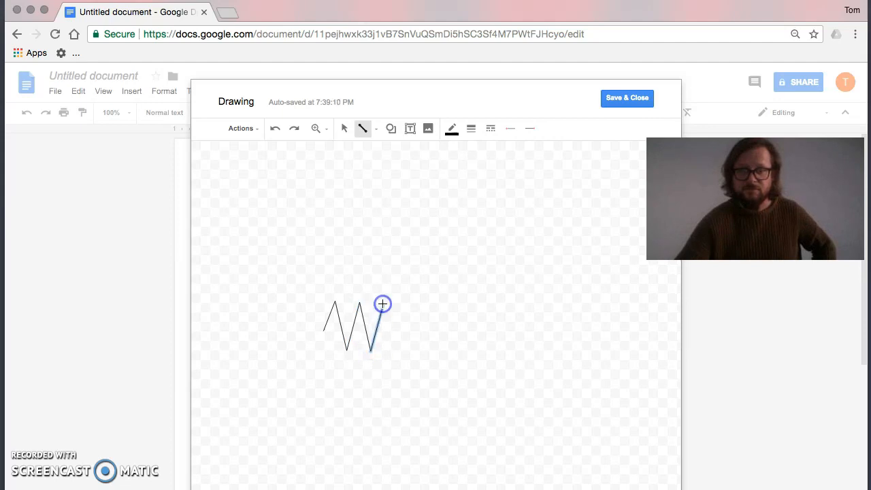
double_click(390, 326)
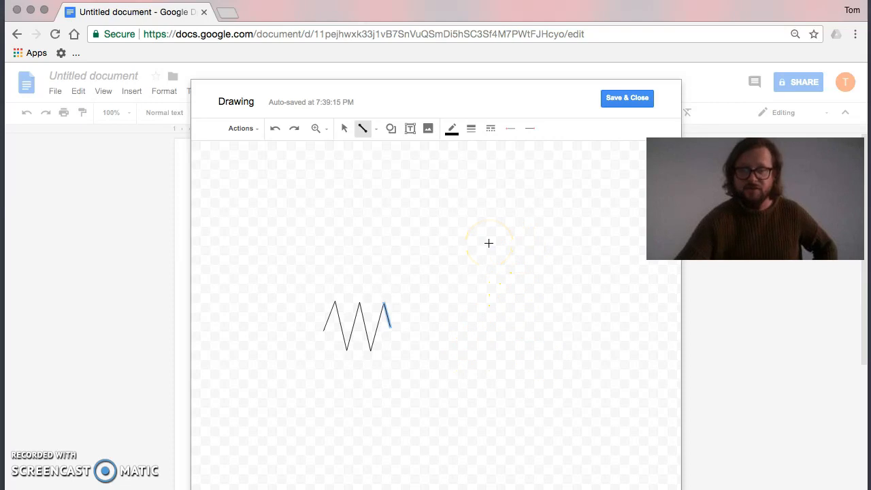
click(451, 275)
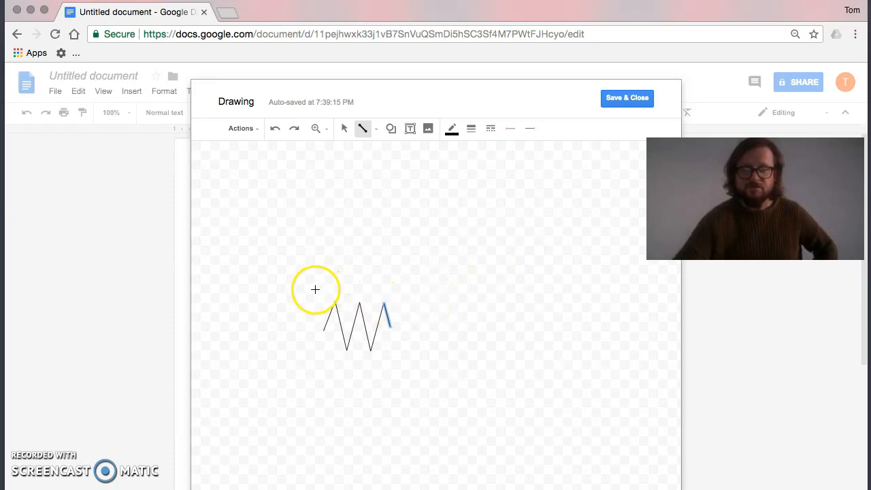
Select all line segments of the zigzag resistor together and move the symbol slightly down and to the right.
click(343, 131)
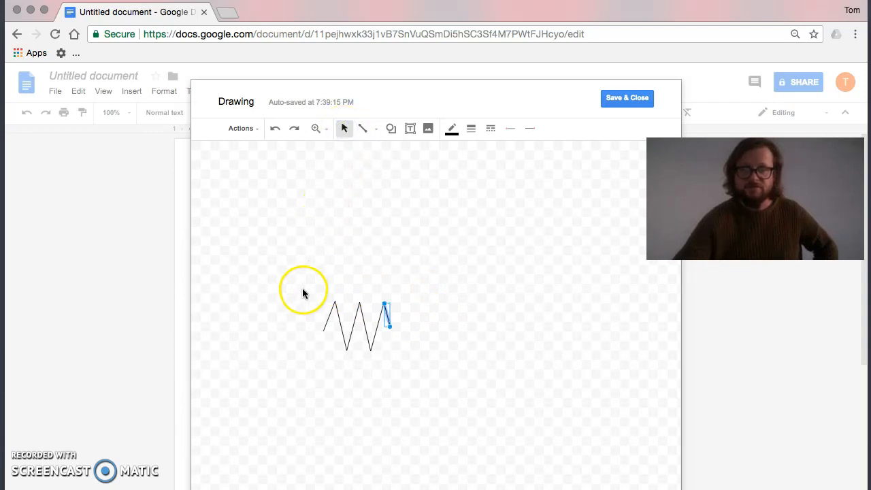
drag(317, 287, 397, 369)
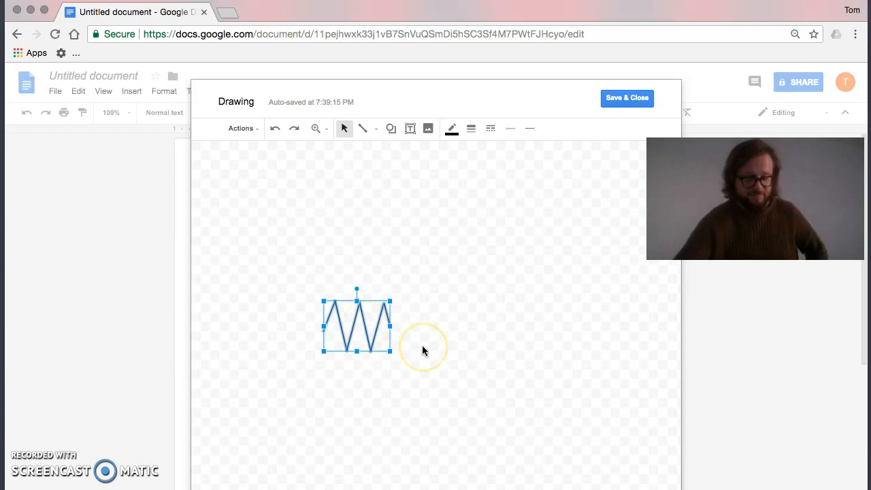
click(370, 300)
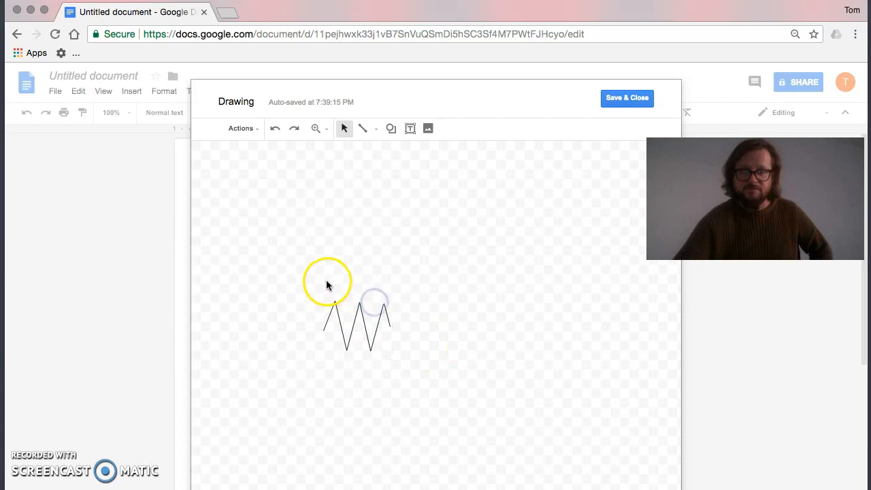
drag(322, 280, 395, 352)
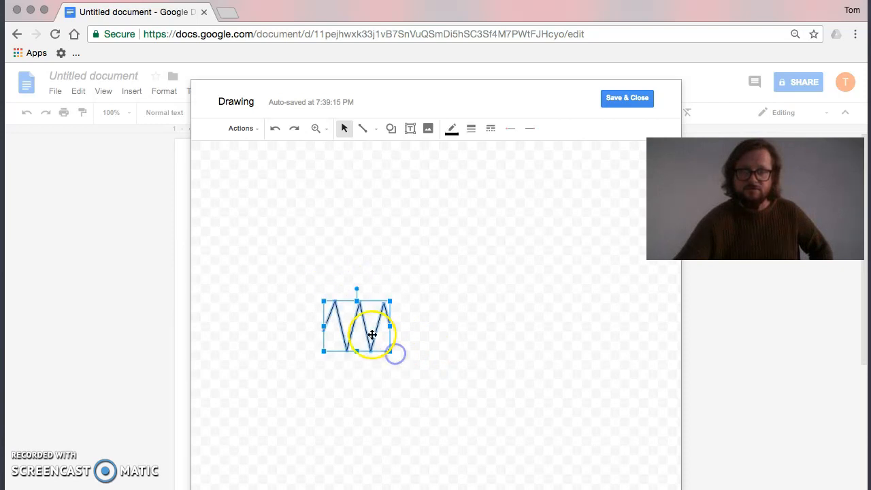
drag(365, 327, 381, 356)
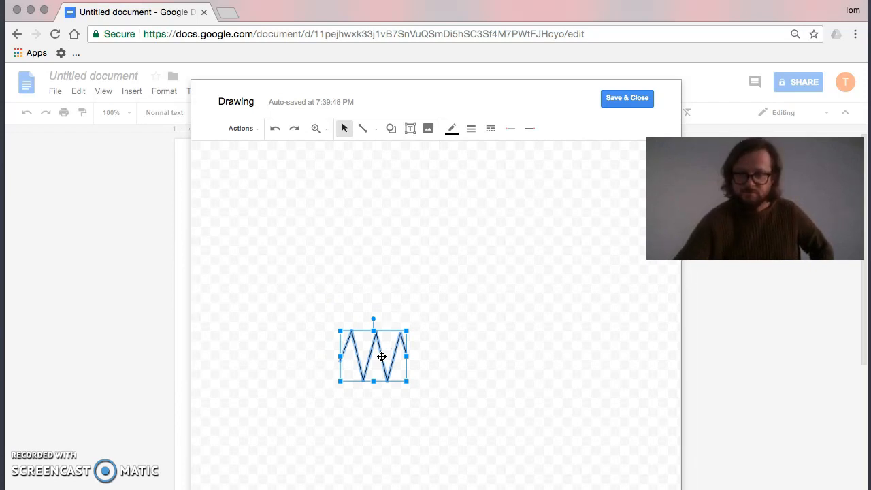
Duplicate the resistor symbol, place the copy above and to the right of the original, and rotate it 90 degrees to stand vertically.
click(445, 341)
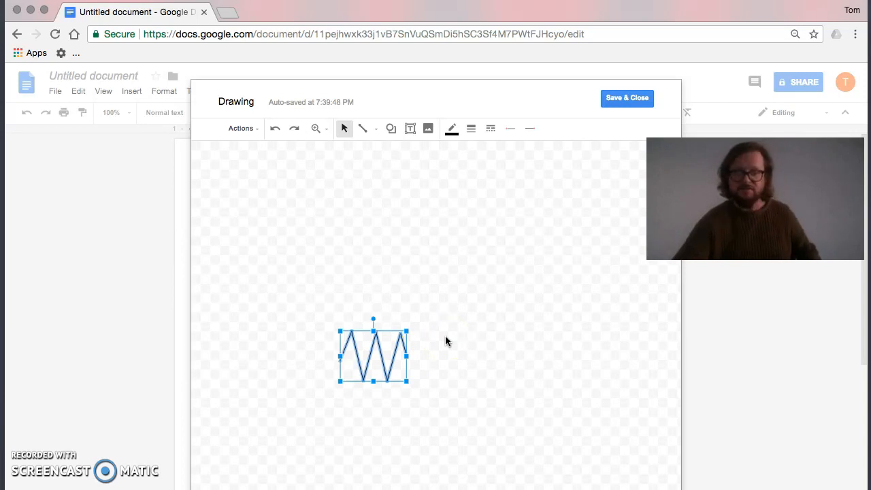
key(super+v)
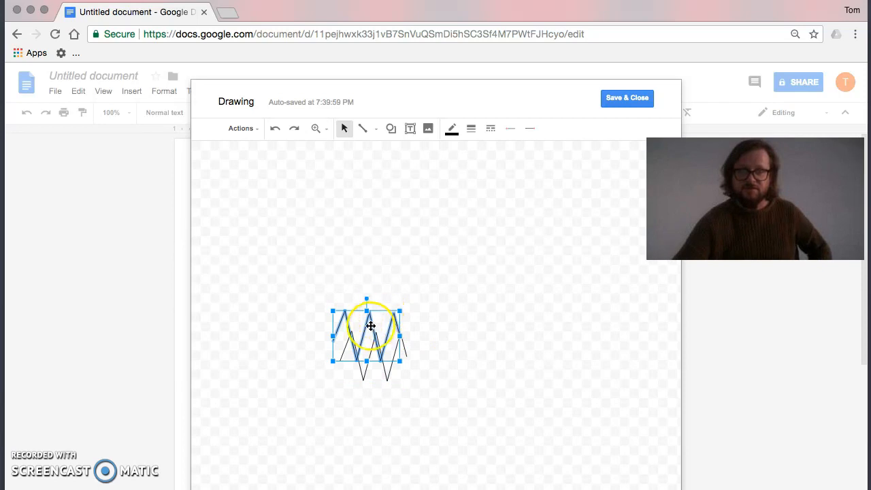
drag(377, 311, 392, 286)
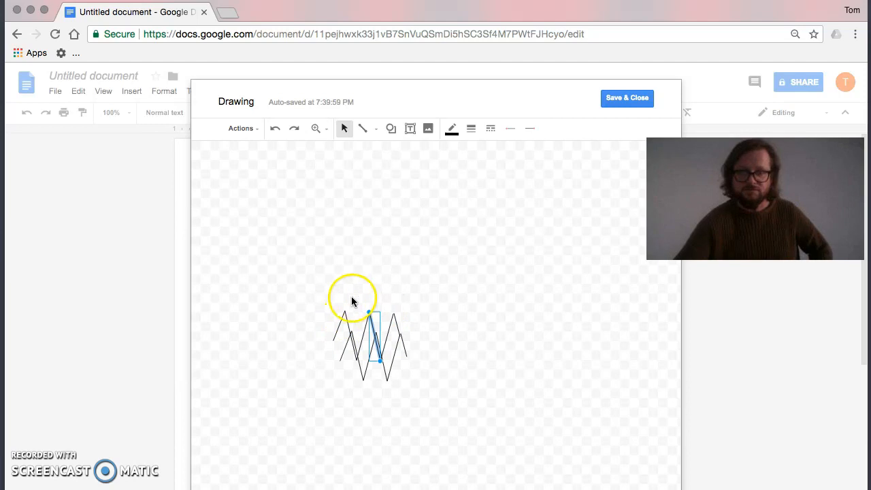
drag(327, 299, 410, 330)
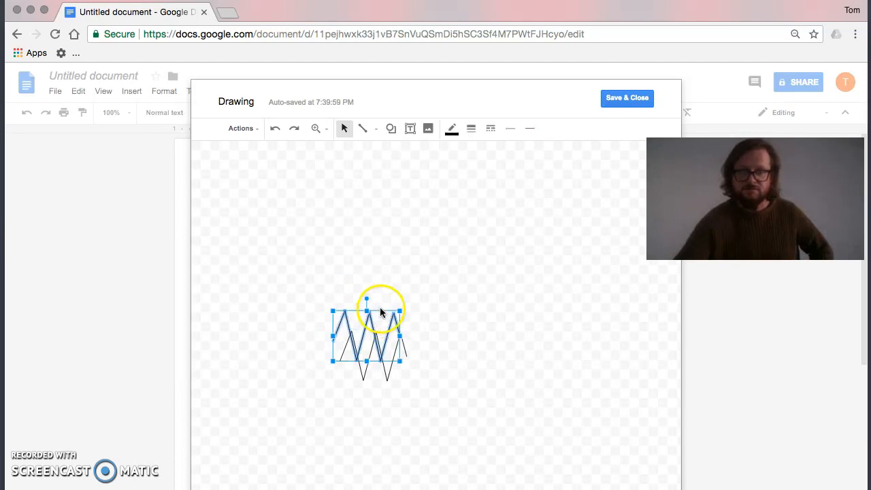
drag(401, 324, 522, 278)
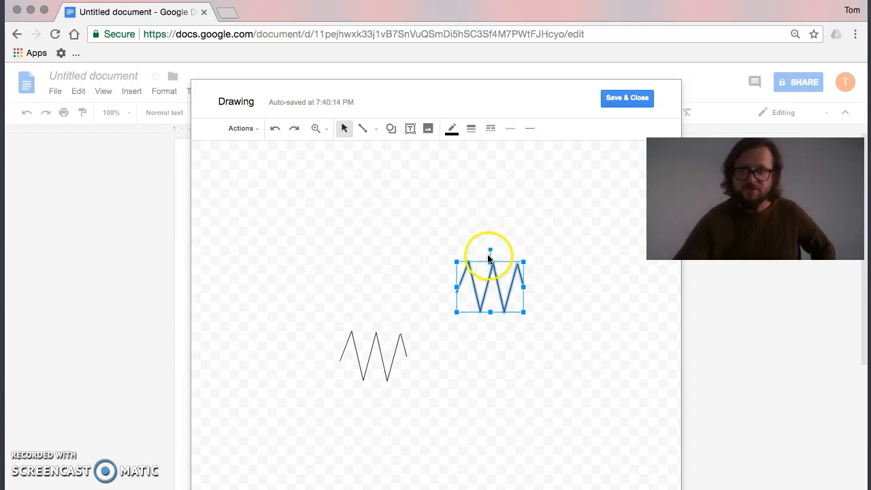
drag(490, 248, 517, 288)
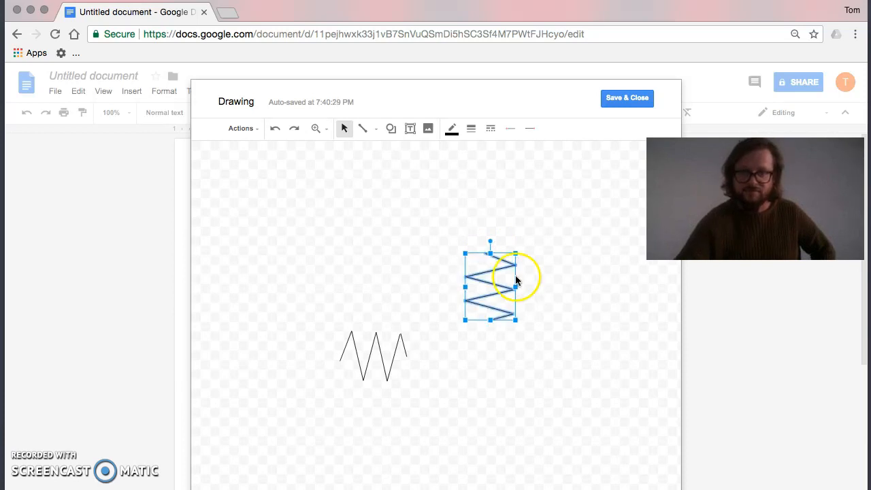
click(387, 199)
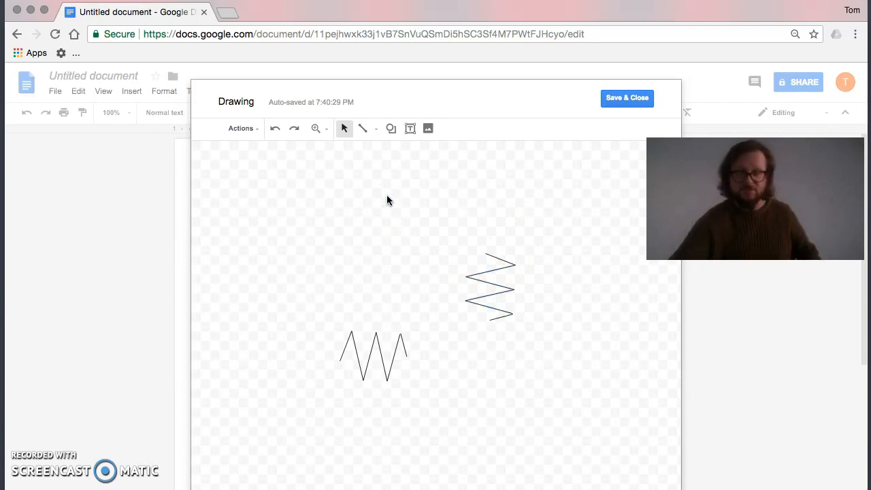
Paste another horizontal copy of the resistor symbol and place it near the upper edge of the canvas, above the original.
key(super+v)
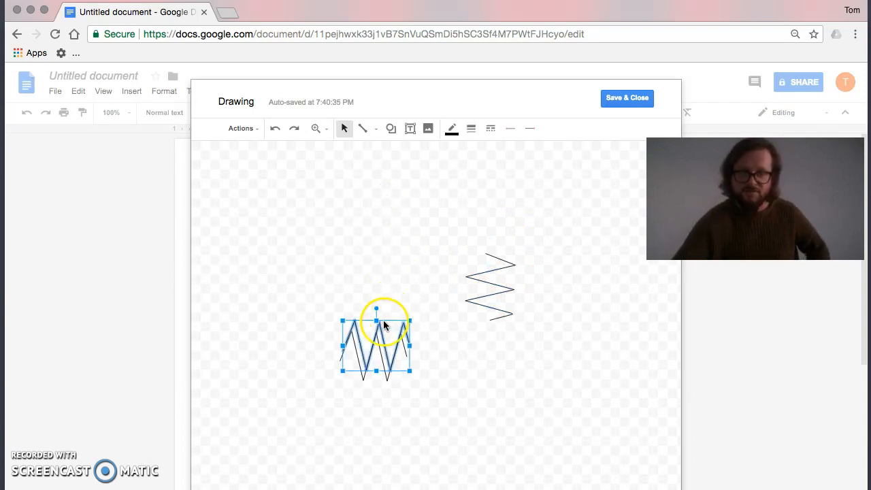
drag(401, 336, 416, 192)
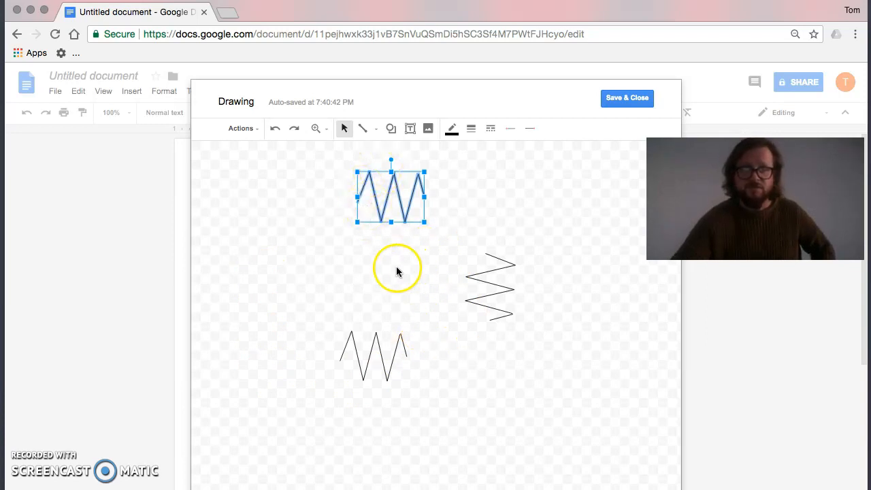
click(451, 436)
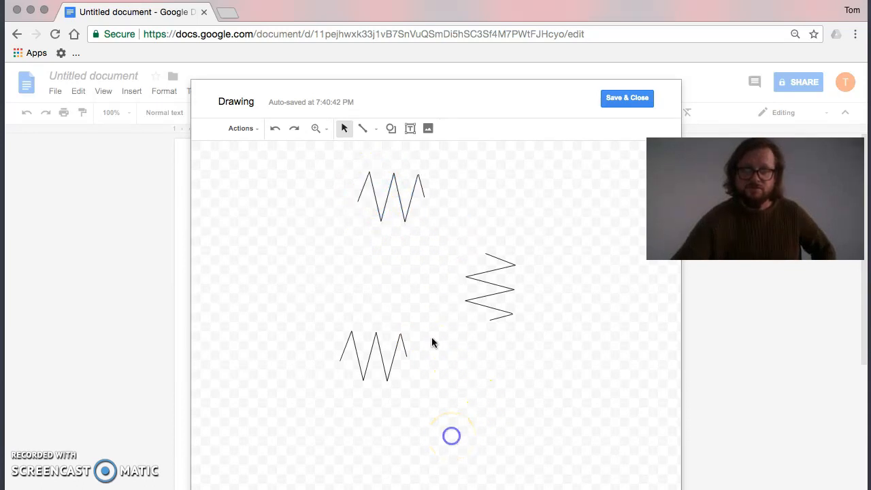
Draw a battery symbol to the left of the resistors using a short horizontal line with a longer parallel line just above it.
click(361, 130)
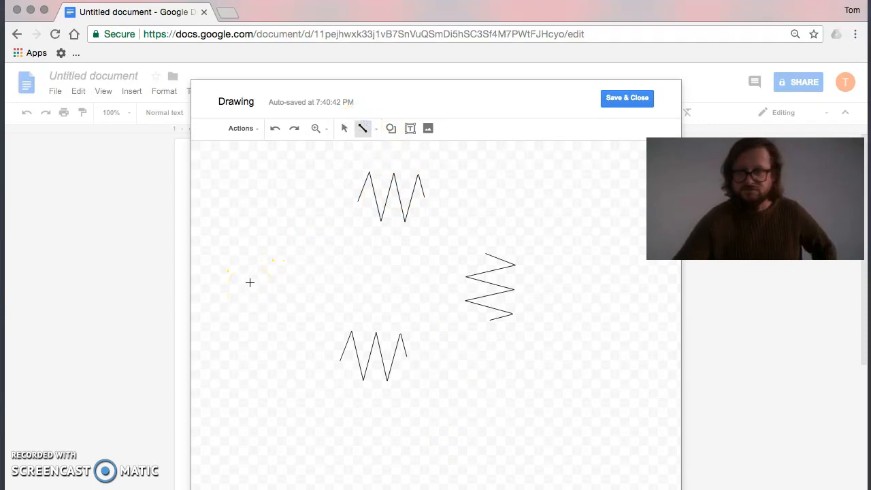
drag(246, 282, 286, 282)
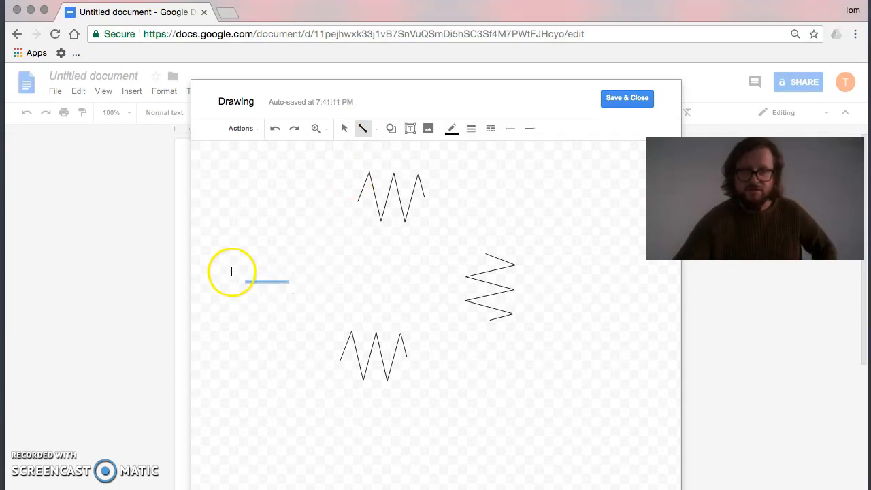
drag(232, 272, 300, 272)
drag(300, 271, 301, 272)
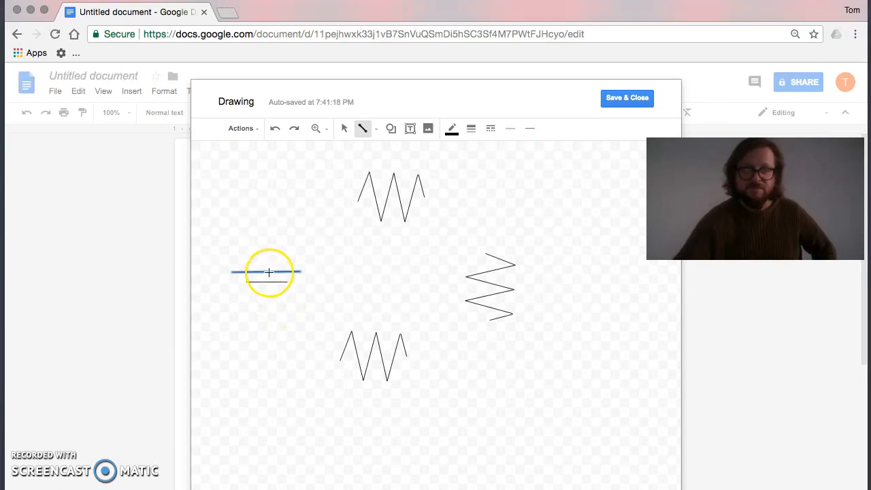
Draw straight wires from the battery's short line to the lower resistor and from there to the bottom end of the vertical resistor.
click(267, 282)
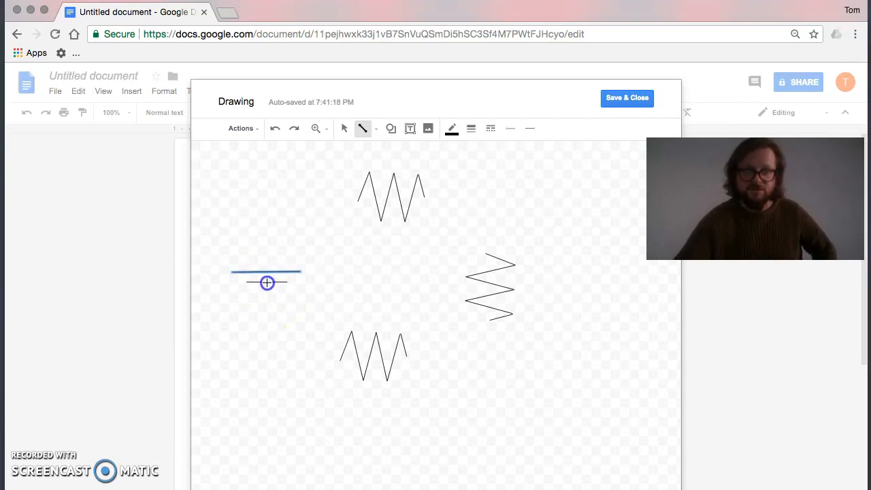
mouse_move(267, 305)
mouse_down()
mouse_move(271, 359)
mouse_move(343, 360)
mouse_up()
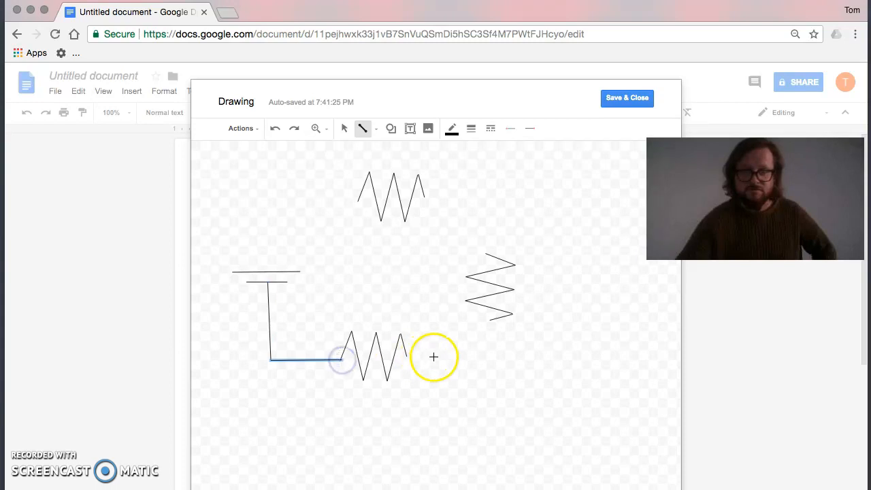
drag(407, 354, 492, 354)
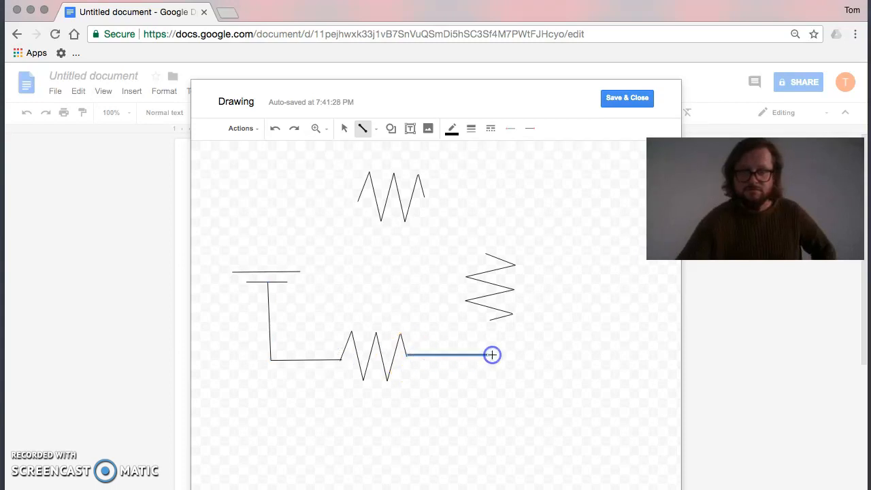
drag(492, 321, 493, 321)
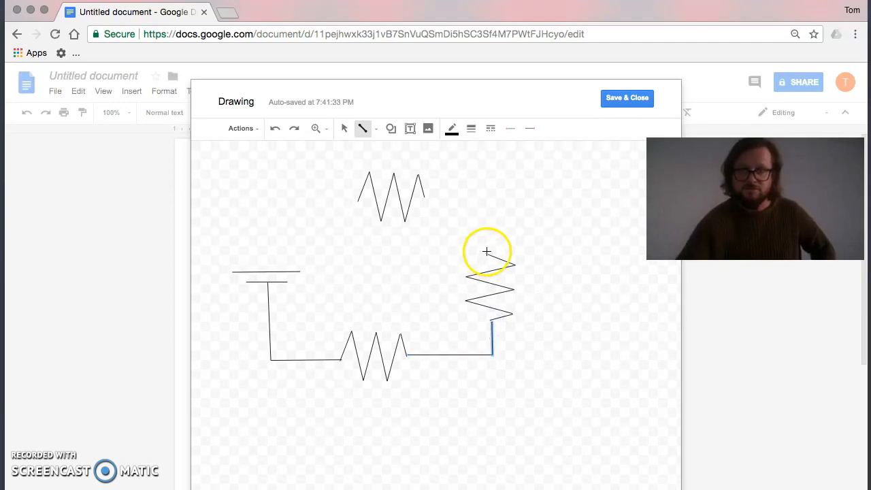
Close the circuit with straight wires from the vertical resistor's top end to the upper resistor and on to the battery's long line.
mouse_move(487, 252)
mouse_down()
mouse_move(490, 212)
mouse_move(453, 193)
mouse_move(433, 197)
mouse_up()
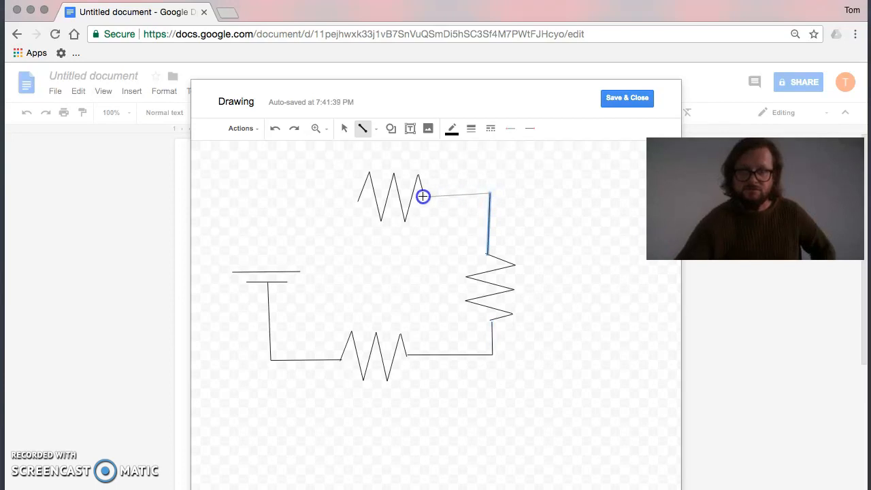
drag(426, 196, 424, 196)
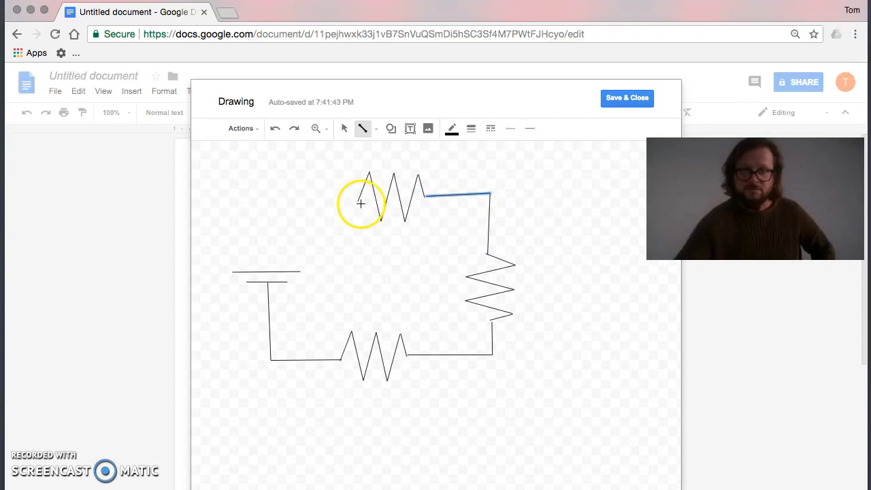
drag(356, 201, 265, 243)
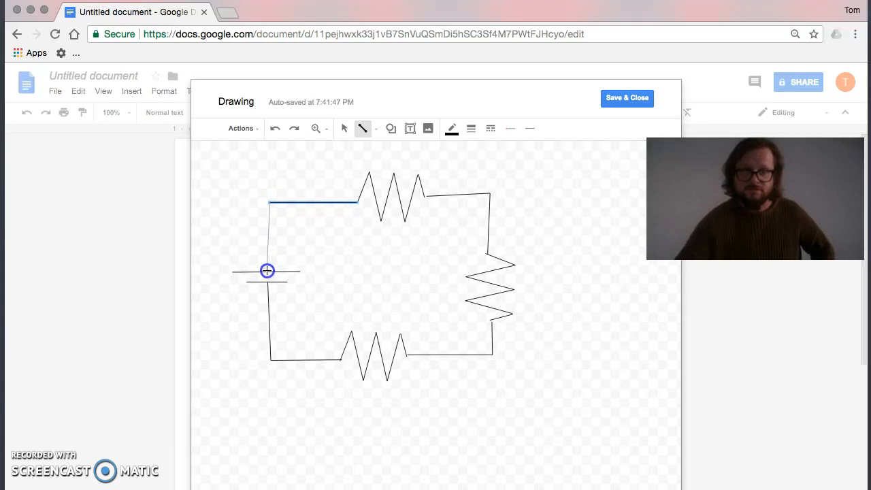
drag(266, 270, 267, 271)
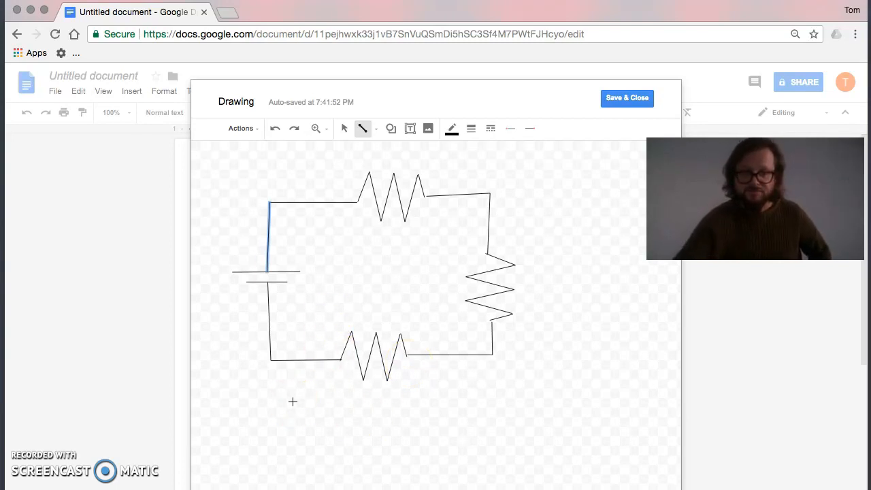
Draw an arrow sloping down and away from the lower resistor's right end, and remove the extra arrow drawn beside it.
click(377, 131)
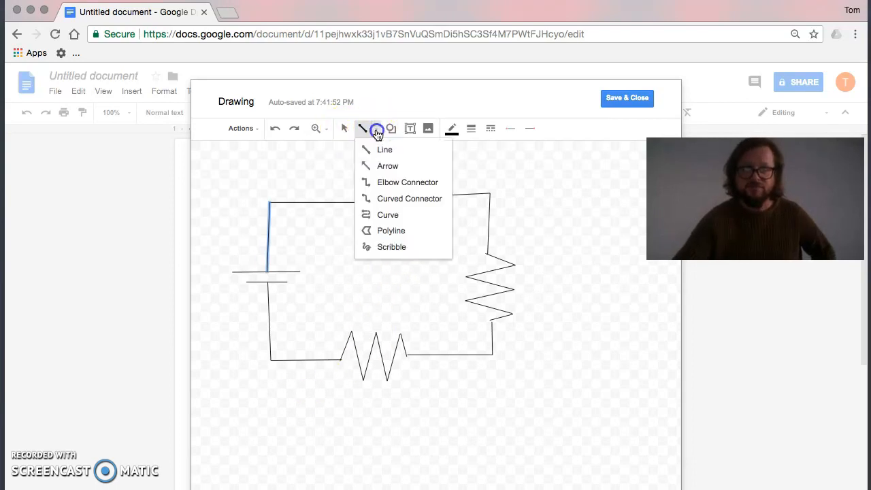
click(380, 169)
drag(405, 367, 457, 406)
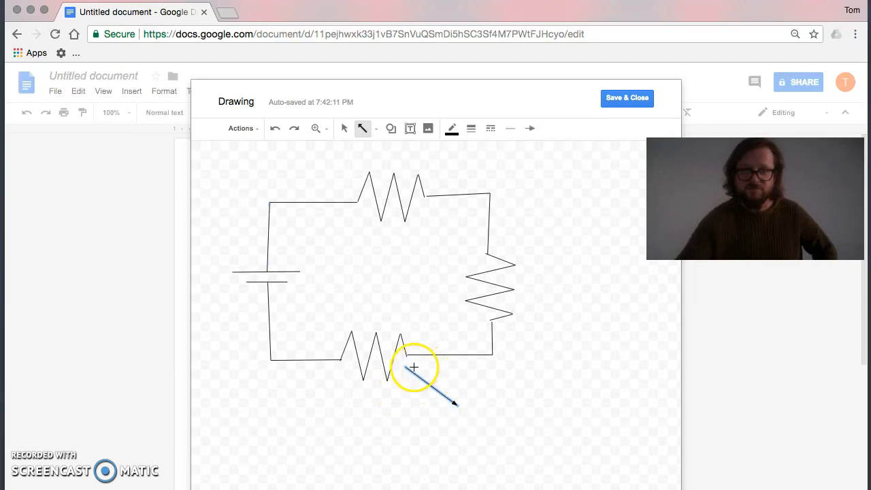
drag(406, 369, 417, 420)
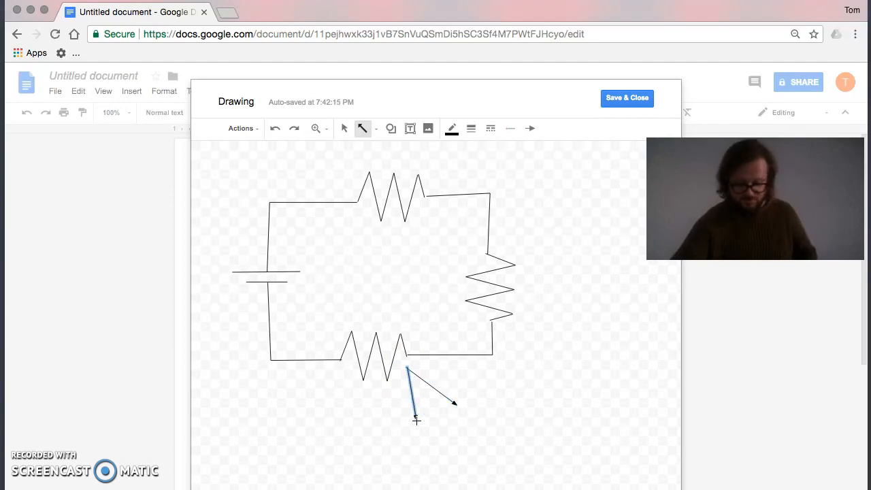
key(Delete)
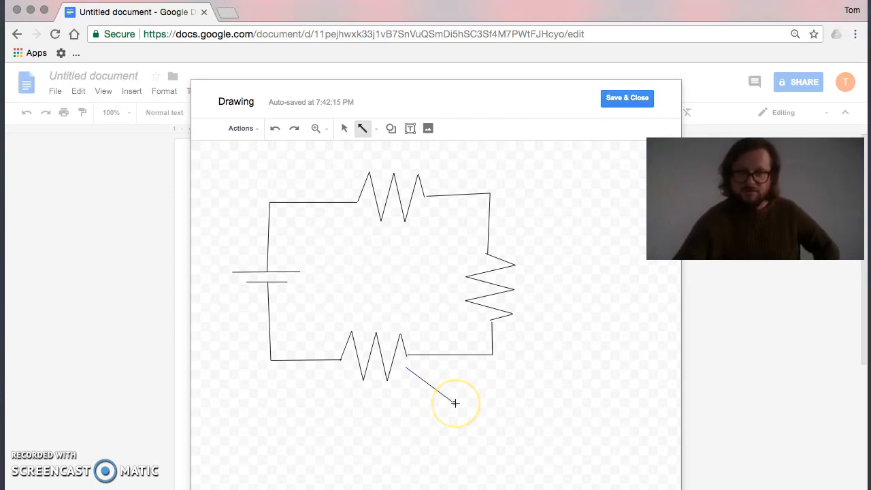
Reverse the arrow by moving its endpoints so the head points at the lower resistor and the tail ends below and to its right.
click(345, 128)
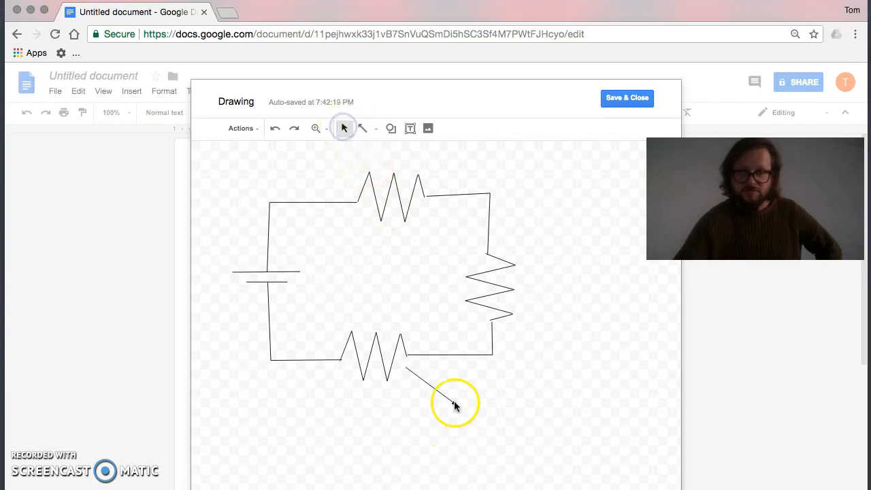
drag(453, 401, 408, 370)
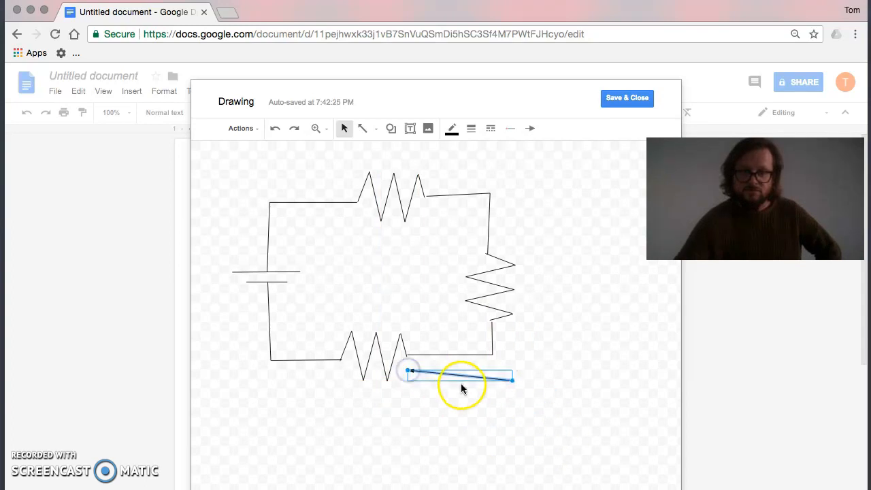
drag(512, 379, 466, 397)
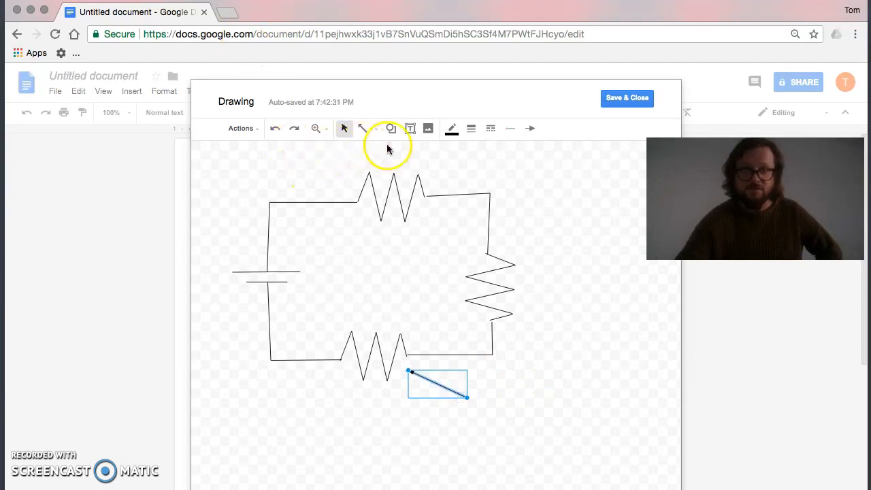
Add a text box at the arrow's tail containing the label "Resistor #1".
click(411, 129)
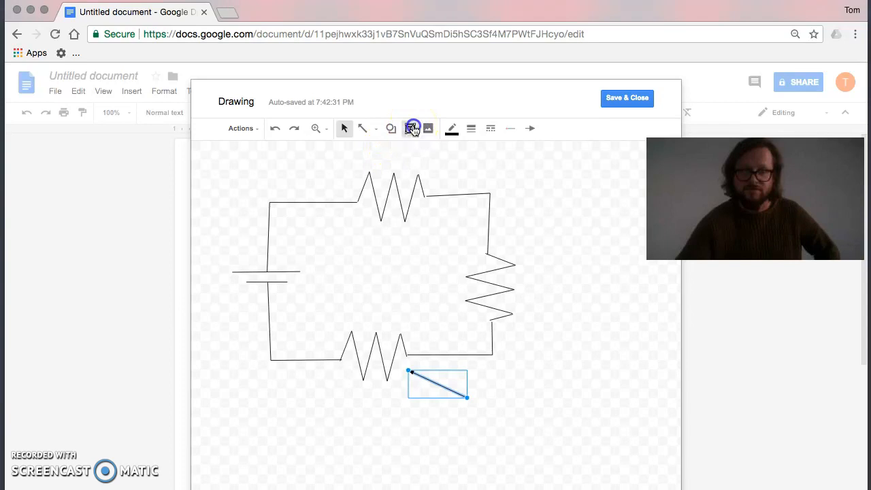
drag(468, 389, 557, 421)
click(481, 401)
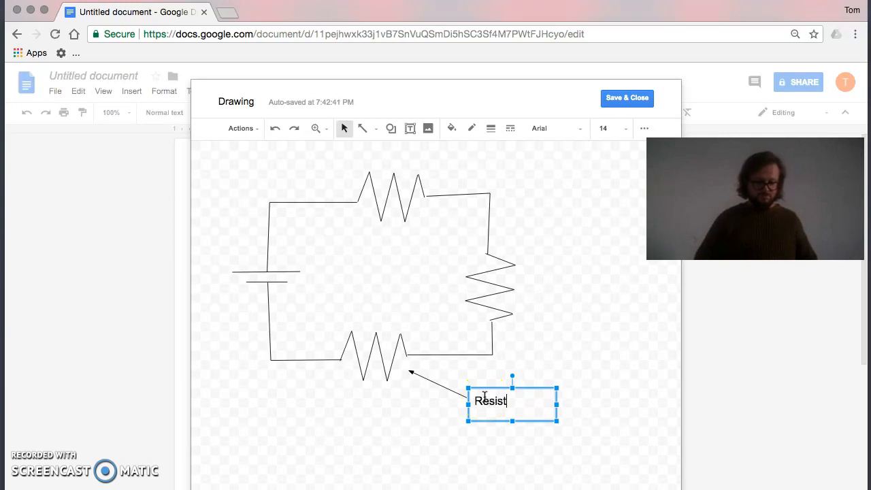
text(Resistor #1)
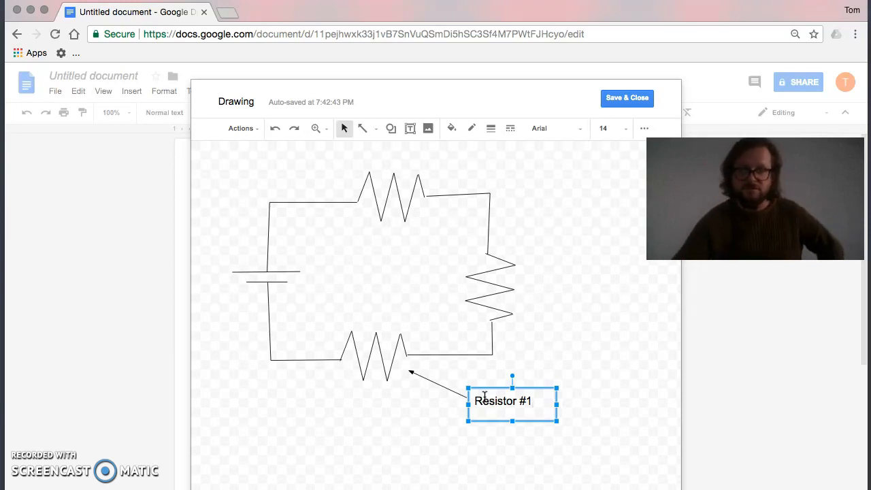
click(497, 421)
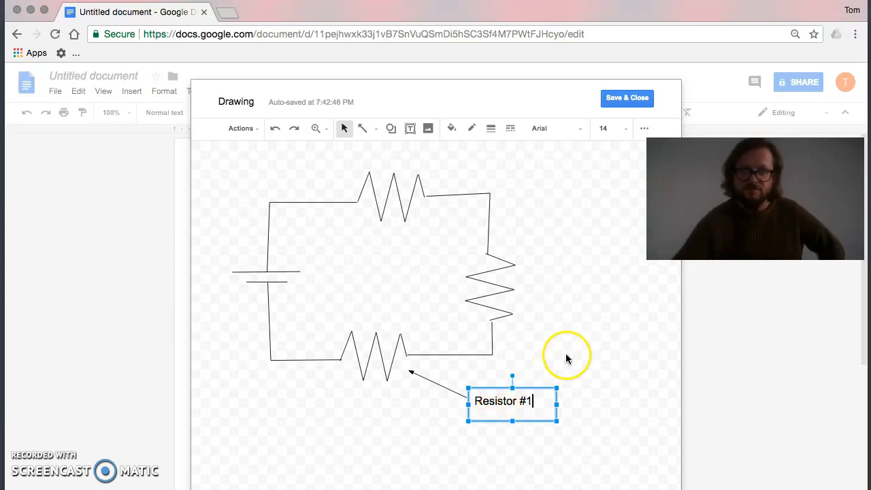
key(Return)
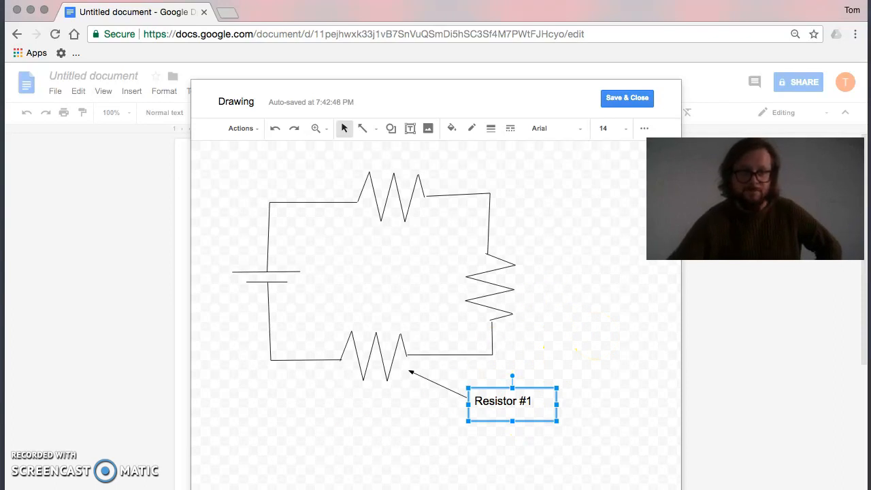